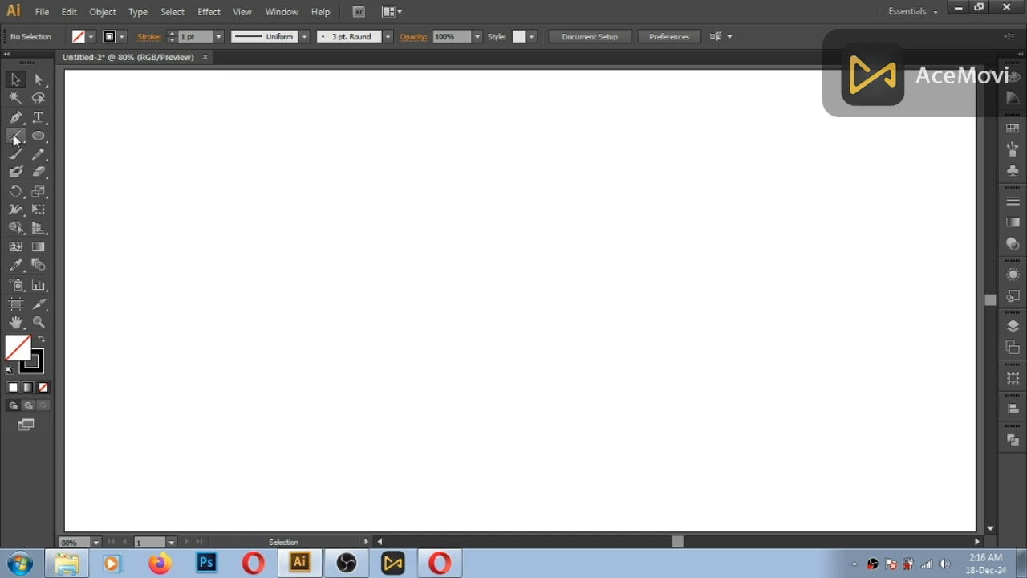
- Draw a vertical line on the artboard and make a copy of it moved 20 px horizontally
drag(285, 134, 285, 431)
key(v)
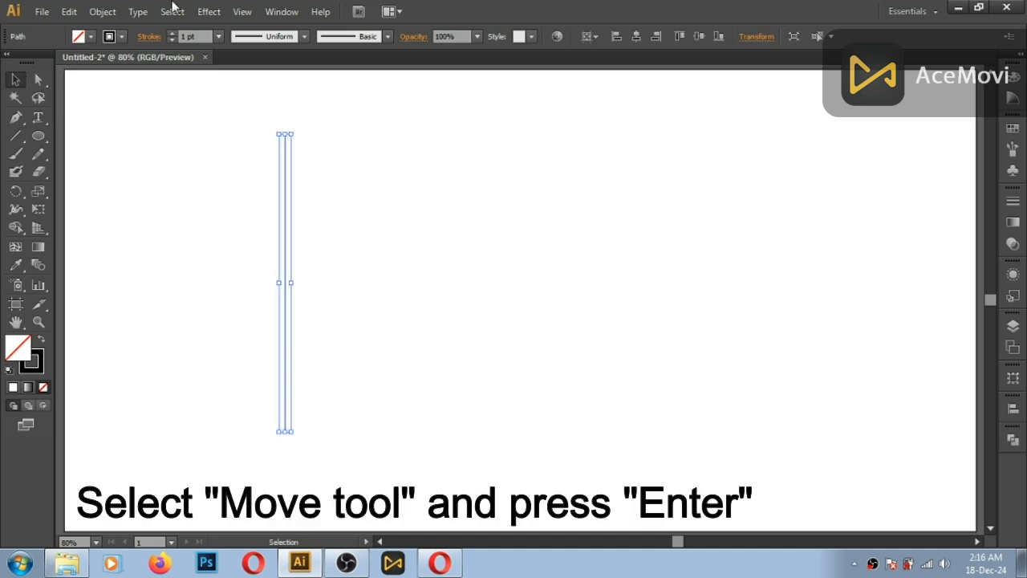
click(100, 11)
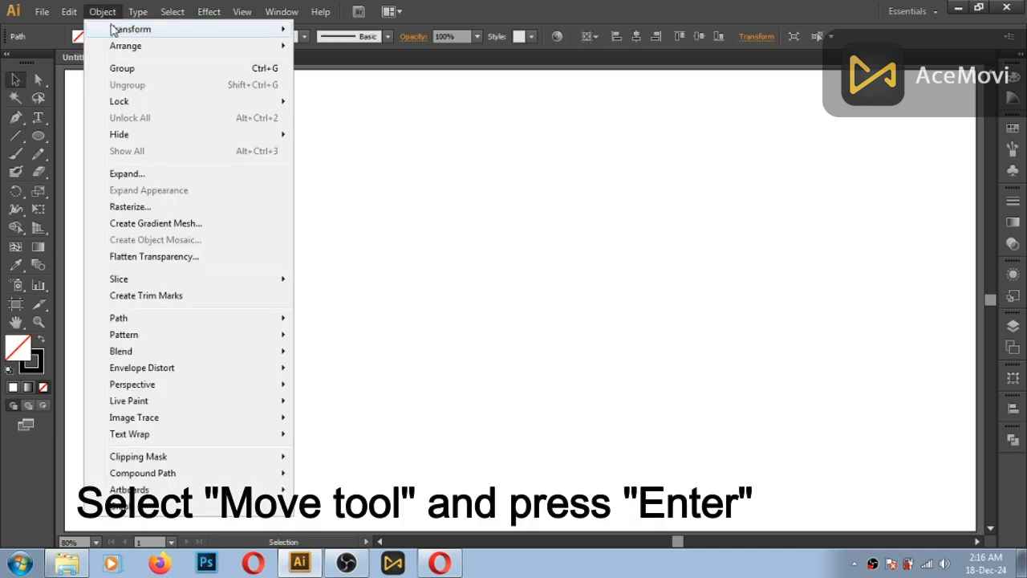
click(359, 100)
drag(271, 140, 365, 208)
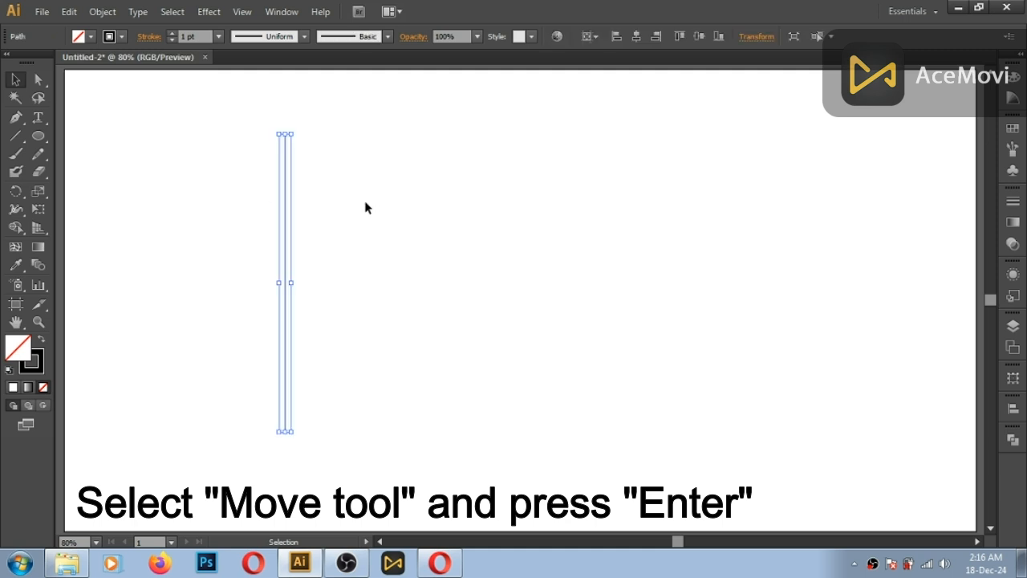
key(Return)
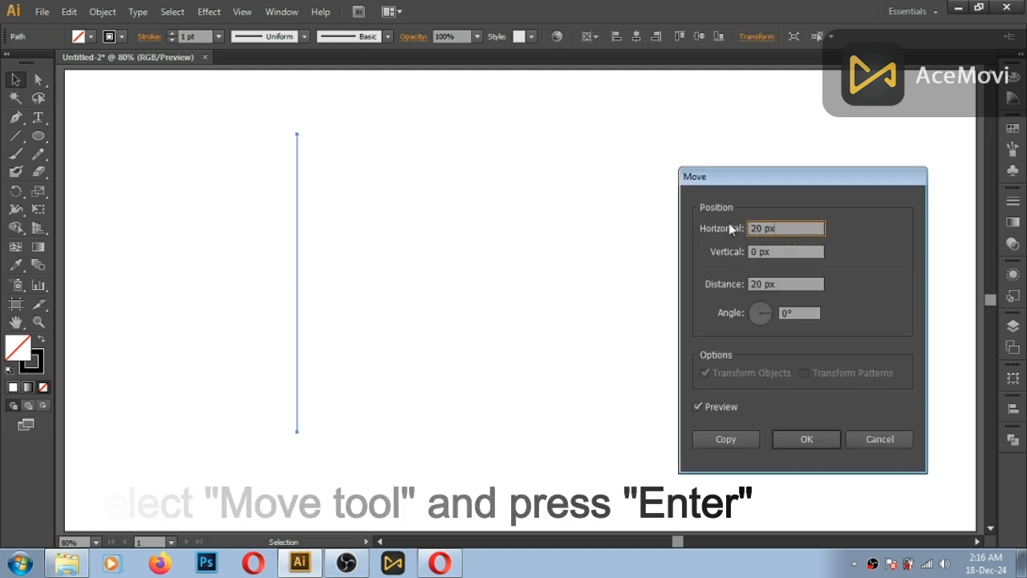
click(722, 437)
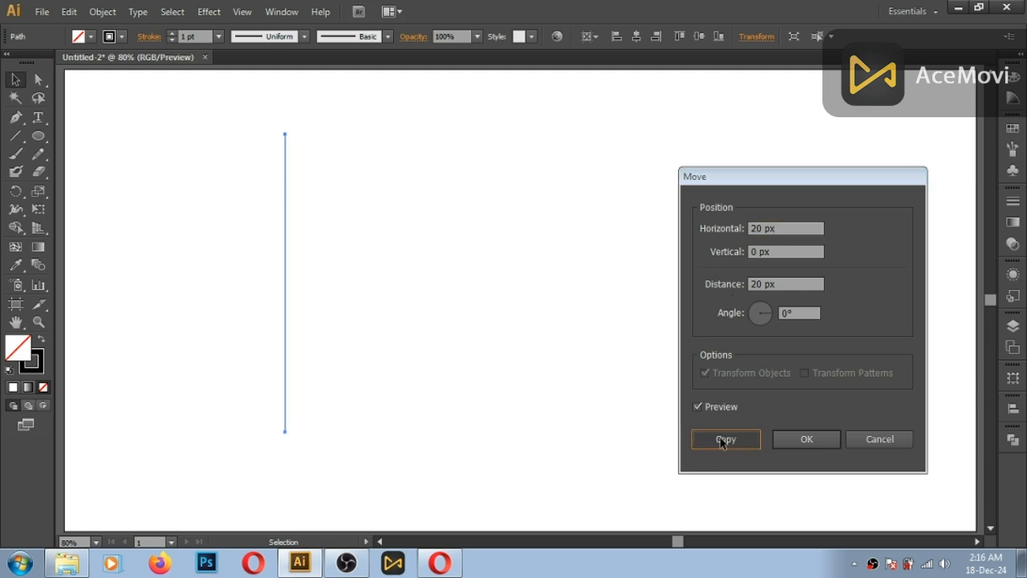
- Repeat the move-and-copy transformation until there are 14 evenly spaced vertical lines
click(112, 11)
mouse_move(214, 35)
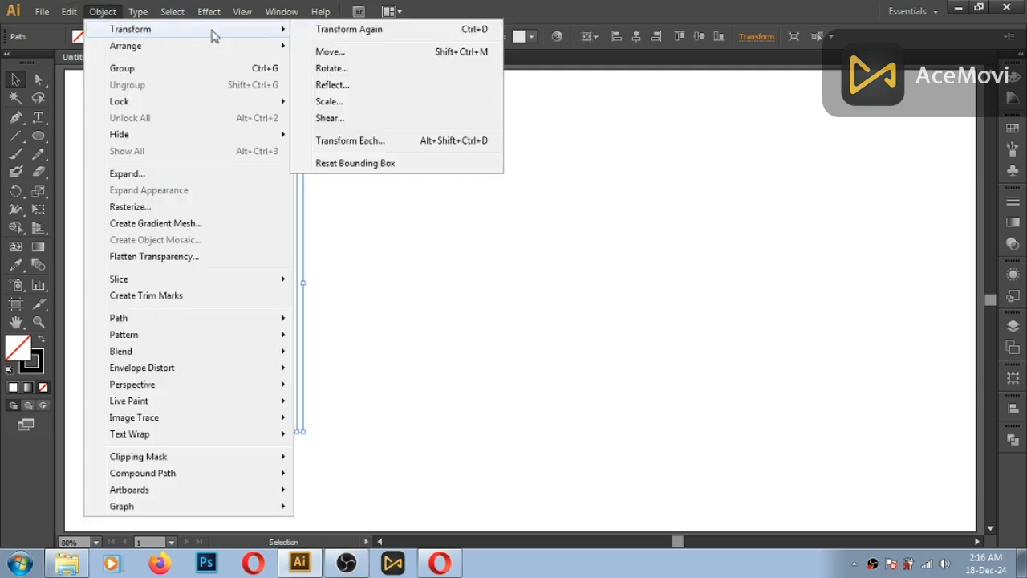
click(470, 36)
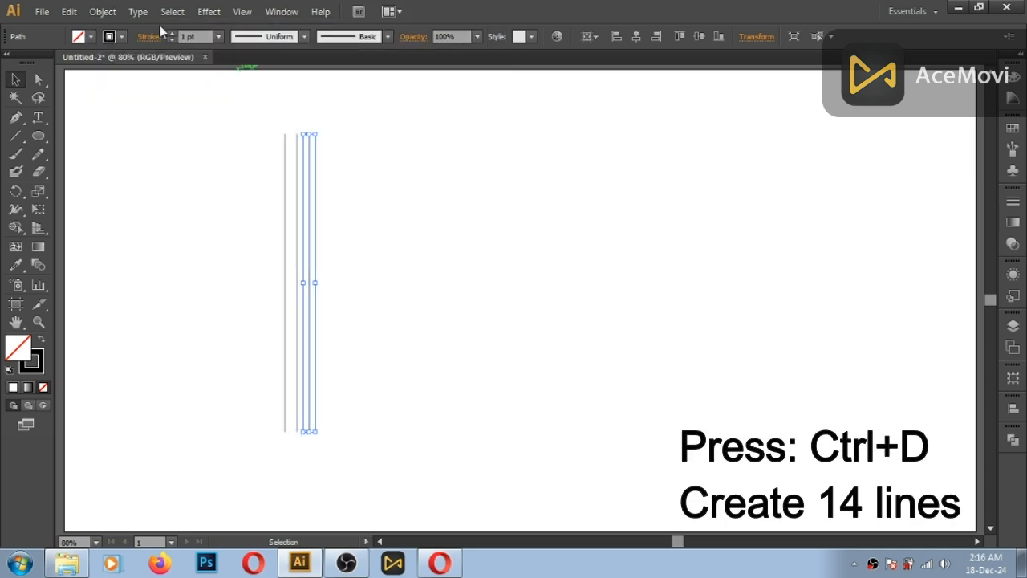
click(101, 12)
mouse_move(260, 33)
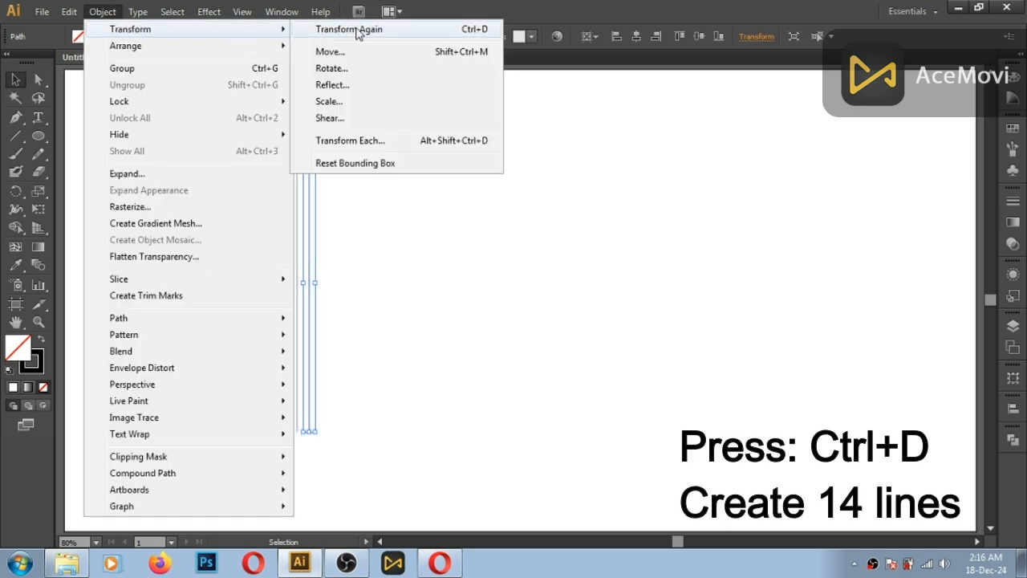
click(358, 30)
key(ctrl)
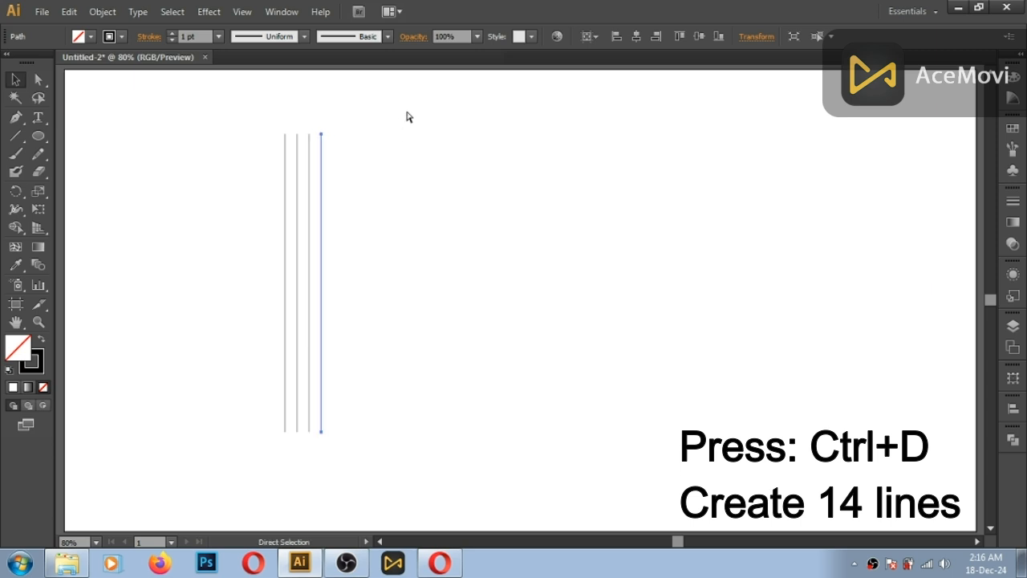
key(ctrl+d)
key(ctrl+d)
key(ctrl+d)
key(ctrl+d)
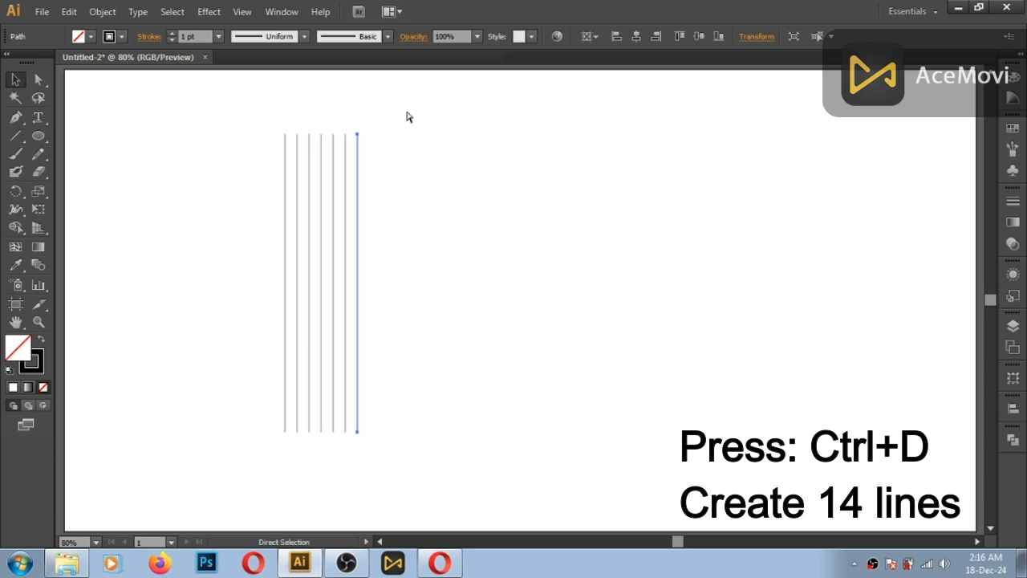
key(ctrl+d)
key(ctrl+d)
key(ctrl+d)
key(ctrl+d)
key(ctrl+d)
key(ctrl+d)
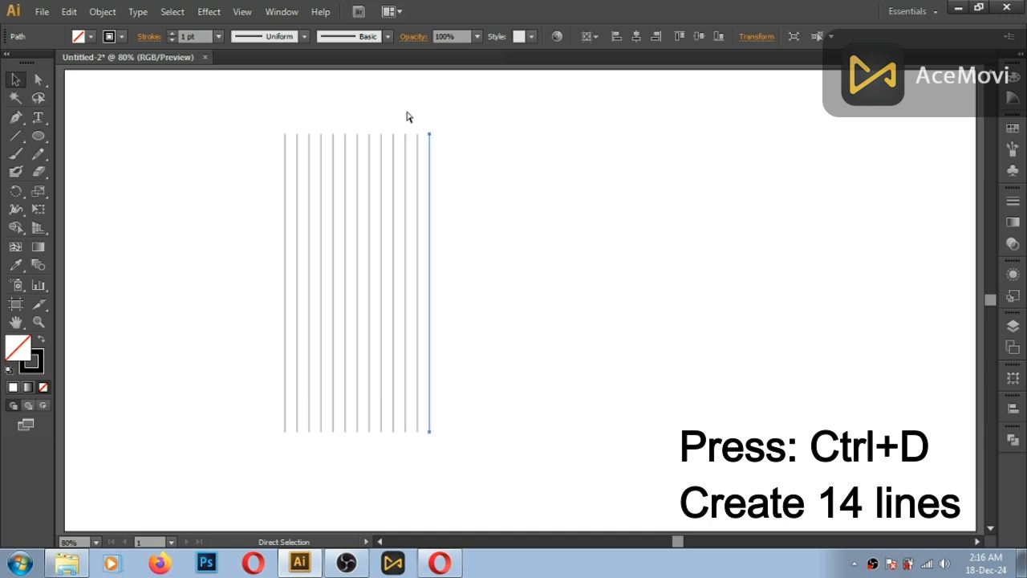
click(259, 118)
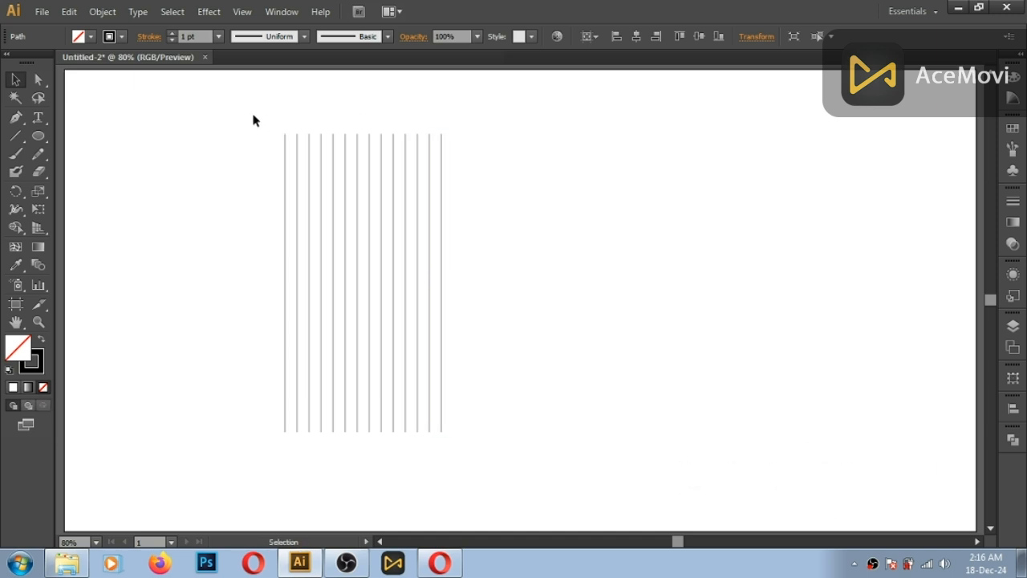
- Copy all the vertical lines, paste them in front and rotate the copy 90° to form a square grid
drag(212, 101, 552, 202)
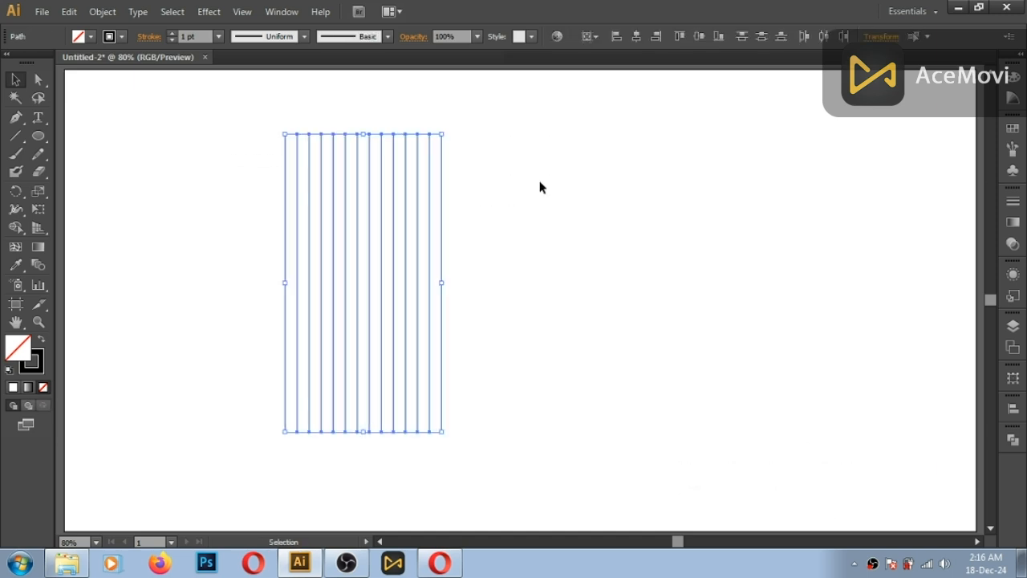
click(101, 13)
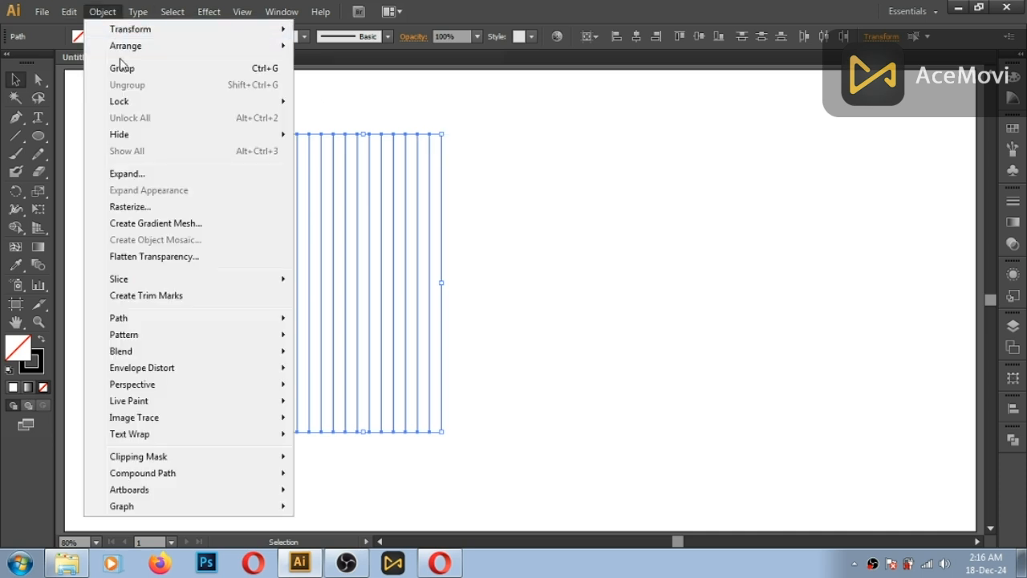
mouse_move(74, 13)
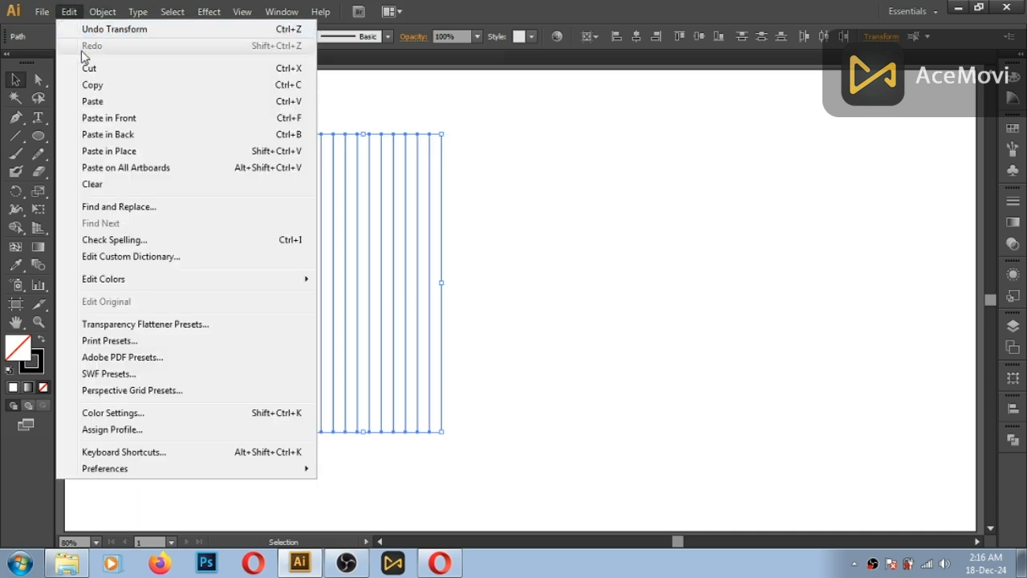
click(107, 94)
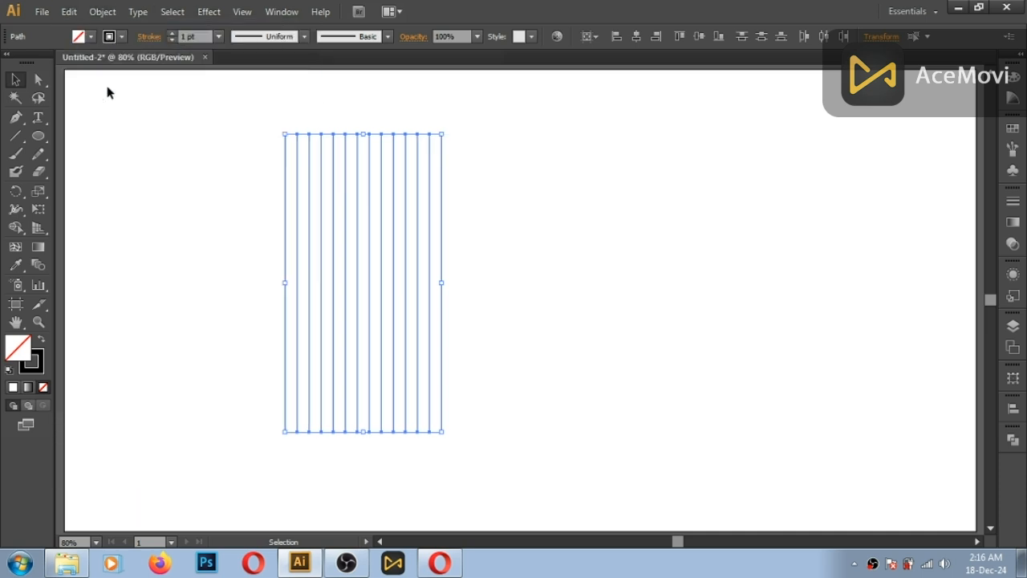
click(70, 12)
click(141, 118)
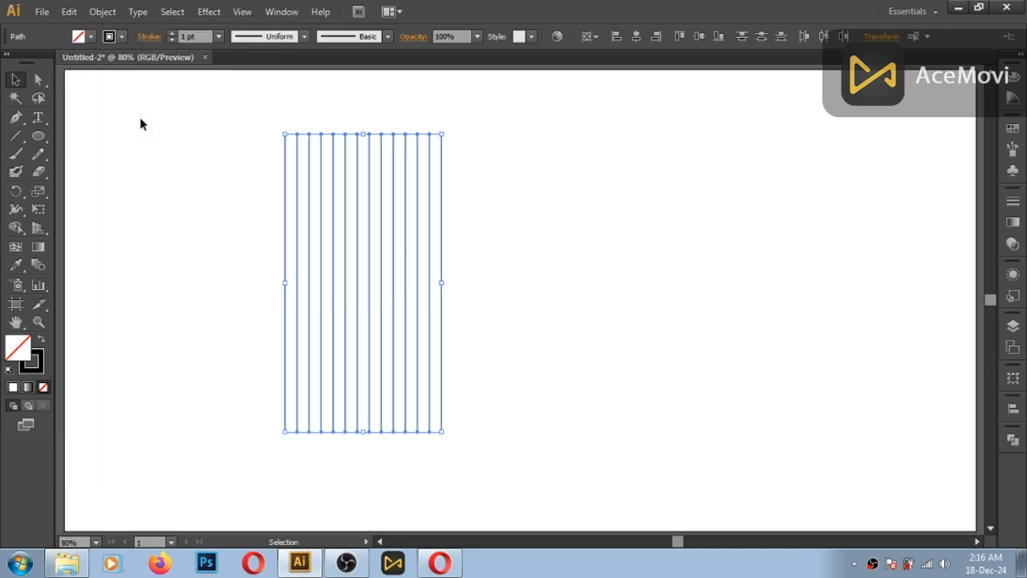
drag(448, 130, 515, 334)
click(547, 282)
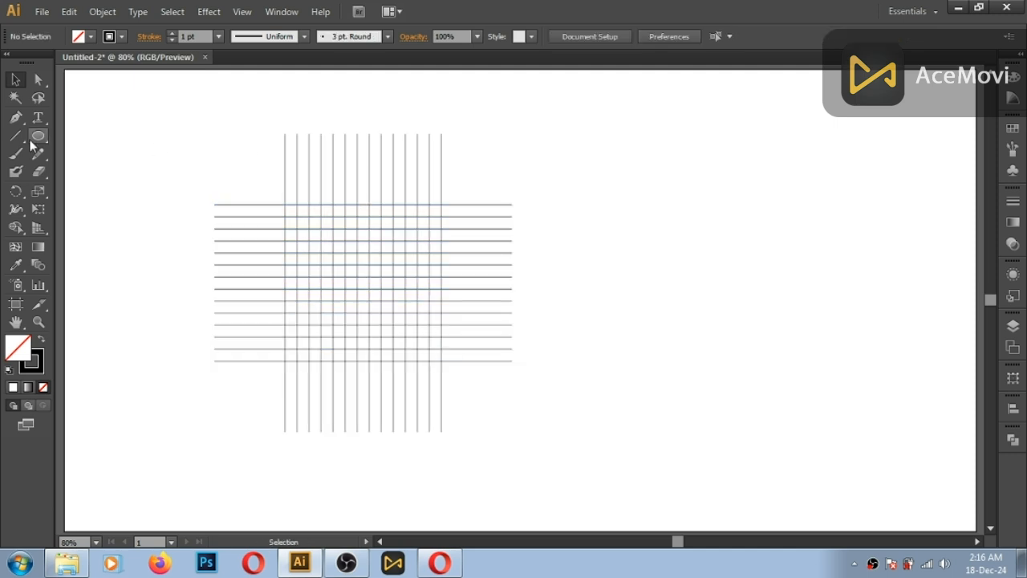
- Draw a hexagon with the Polygon tool beside the grid and move it onto the grid
drag(37, 135, 91, 188)
drag(651, 200, 722, 294)
key(v)
drag(783, 101, 461, 362)
- Resize the hexagon so its corners and sides meet the outermost lines of the square grid
drag(490, 404, 447, 357)
drag(446, 311, 448, 350)
drag(447, 390, 447, 385)
click(477, 355)
scroll(448, 281, up, 2)
click(355, 431)
drag(439, 468, 436, 467)
scroll(498, 471, down, 1)
drag(290, 440, 290, 396)
click(663, 340)
drag(655, 325, 775, 358)
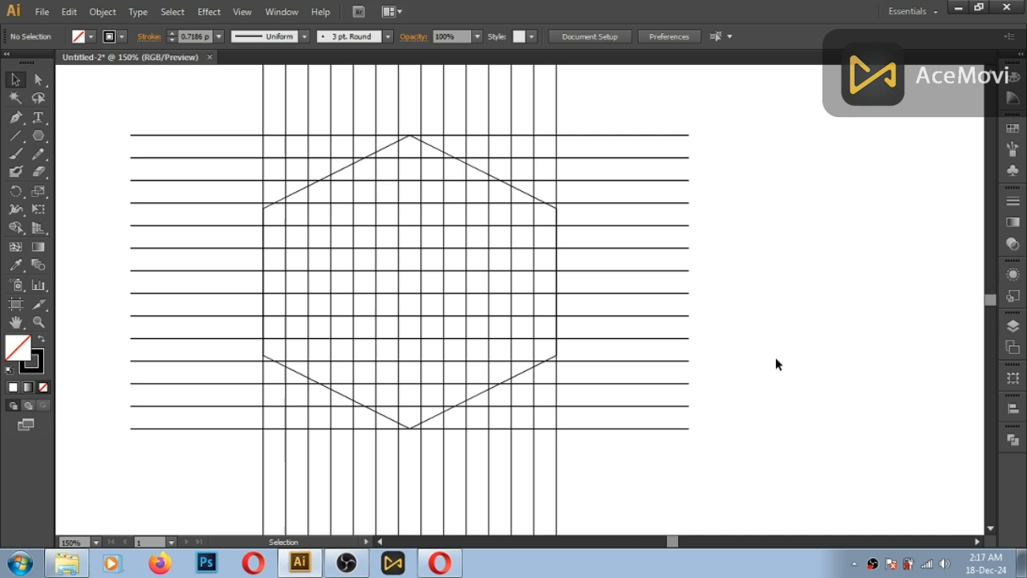
- Paste a copy of the hexagon in front and scale it down about its centre by one grid cell per side
click(529, 362)
click(523, 372)
click(69, 11)
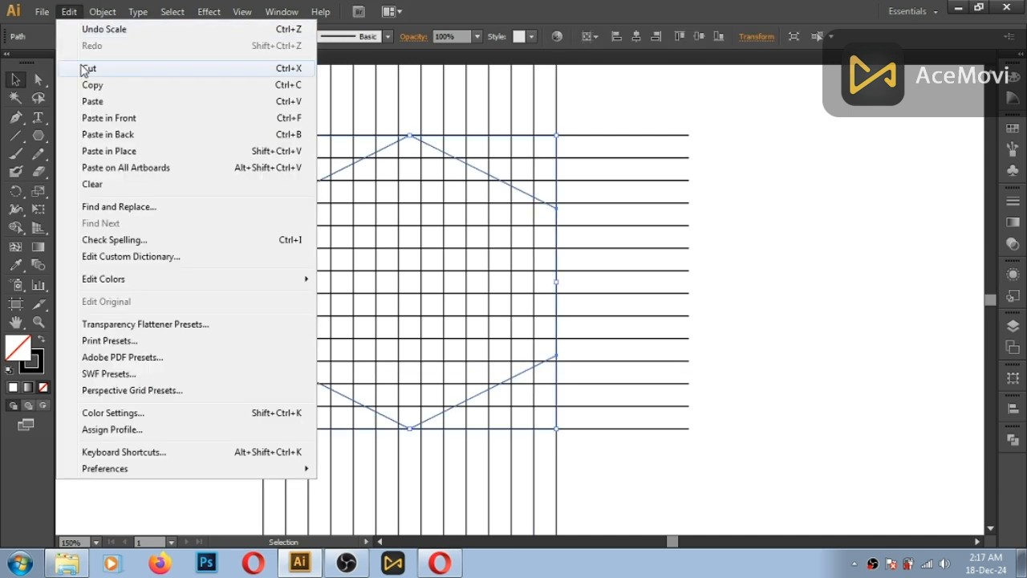
click(109, 118)
drag(556, 428, 540, 405)
- Select all the artwork and merge the grid regions on the hexagon's left side into a black letter S with Shape Builder
key(ctrl+a)
key(shift+m)
mouse_move(329, 185)
mouse_down()
mouse_move(269, 216)
mouse_move(275, 211)
mouse_move(273, 281)
mouse_move(320, 282)
mouse_move(320, 374)
mouse_move(272, 348)
mouse_move(314, 370)
mouse_move(273, 344)
mouse_move(323, 197)
mouse_move(324, 235)
mouse_move(283, 206)
mouse_up()
key(shift+x)
click(280, 244)
- Merge the grid regions for the centre letter's stem and for a three-legged letter M on the hexagon's right side
mouse_move(365, 169)
mouse_down()
mouse_move(366, 365)
mouse_move(404, 147)
mouse_move(409, 417)
mouse_up()
mouse_move(458, 163)
mouse_down()
mouse_move(452, 343)
mouse_move(501, 220)
mouse_move(499, 381)
mouse_up()
mouse_move(499, 200)
mouse_down()
mouse_move(543, 213)
mouse_move(547, 368)
mouse_up()
drag(537, 202, 491, 181)
mouse_move(504, 363)
mouse_down()
mouse_move(471, 387)
mouse_move(455, 385)
mouse_up()
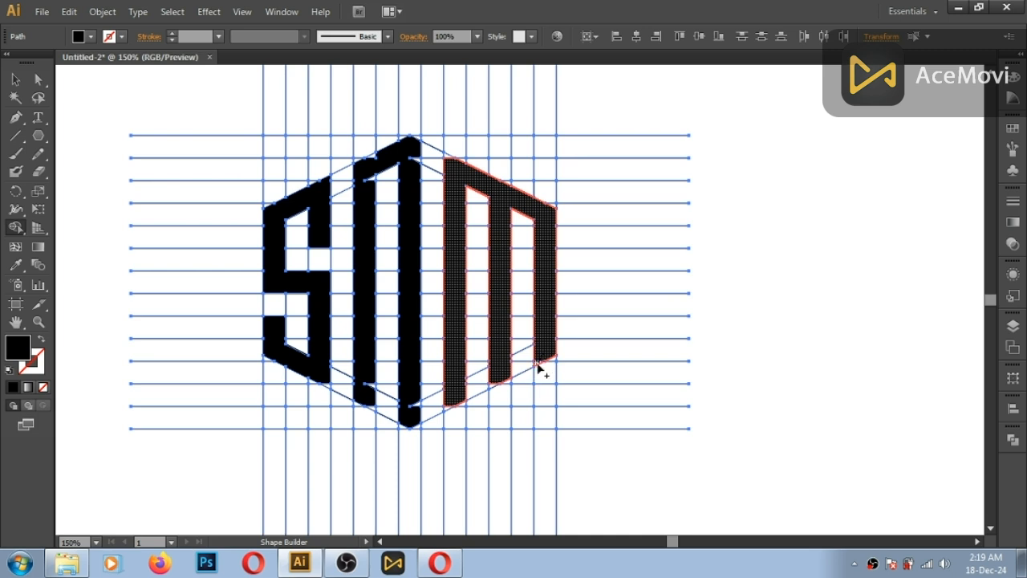
drag(464, 245, 455, 165)
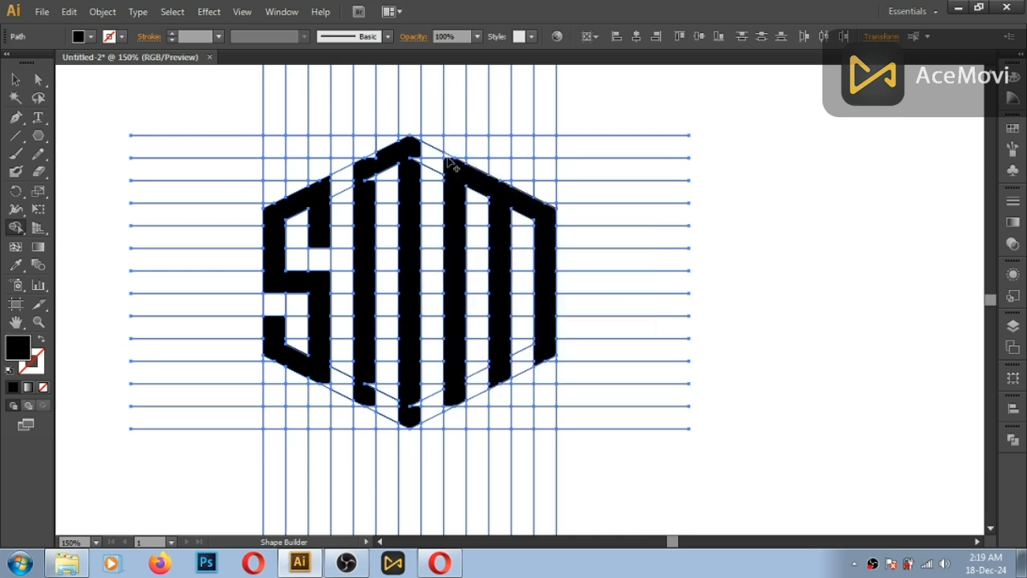
- Merge the remaining pieces of the centre letter into one two-legged shape joined at its top, and deselect the artwork
drag(415, 411, 414, 409)
drag(366, 168, 364, 385)
drag(368, 172, 375, 157)
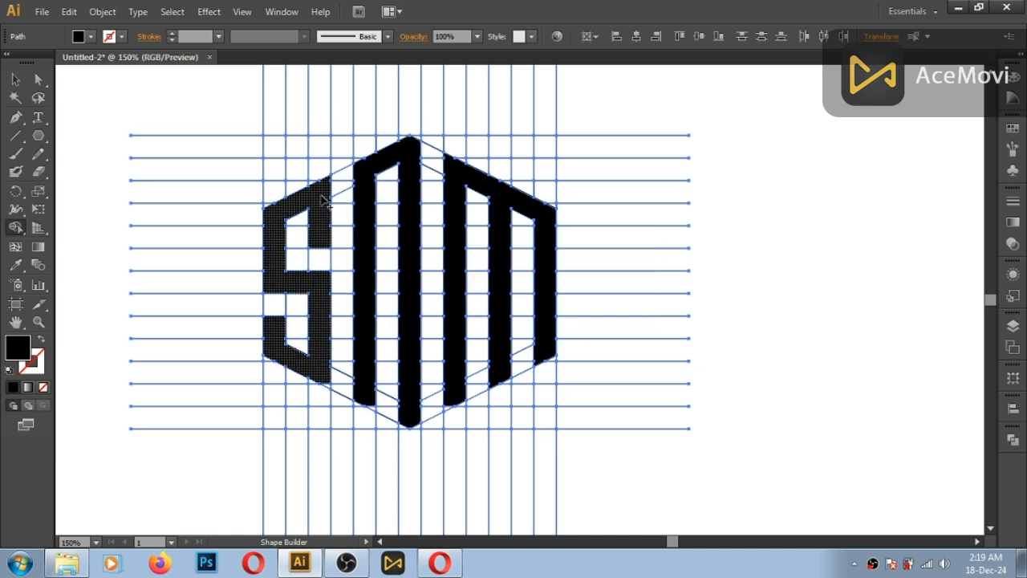
drag(372, 392, 383, 447)
scroll(561, 446, up, 1)
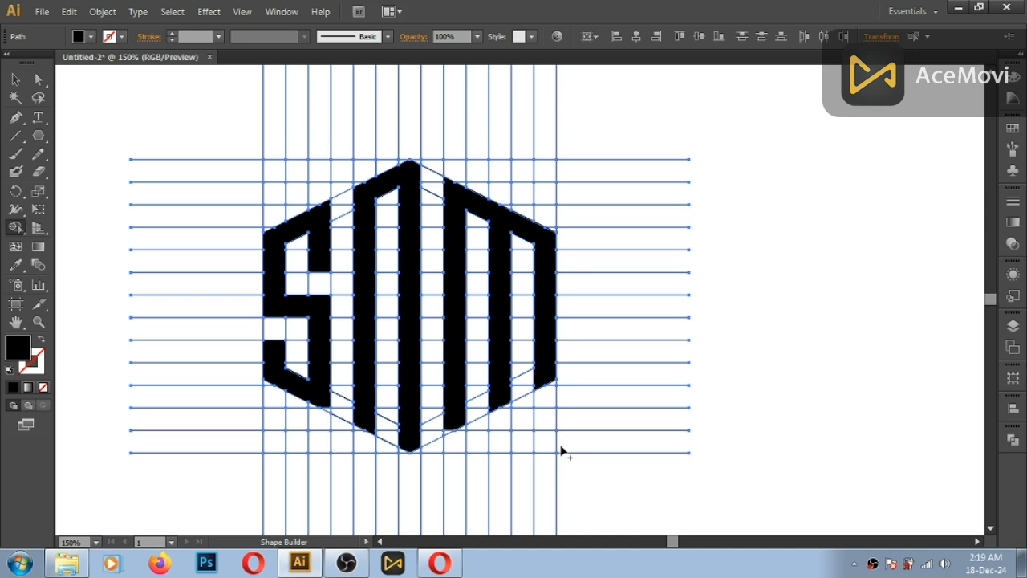
key(ctrl+0)
click(21, 83)
click(181, 136)
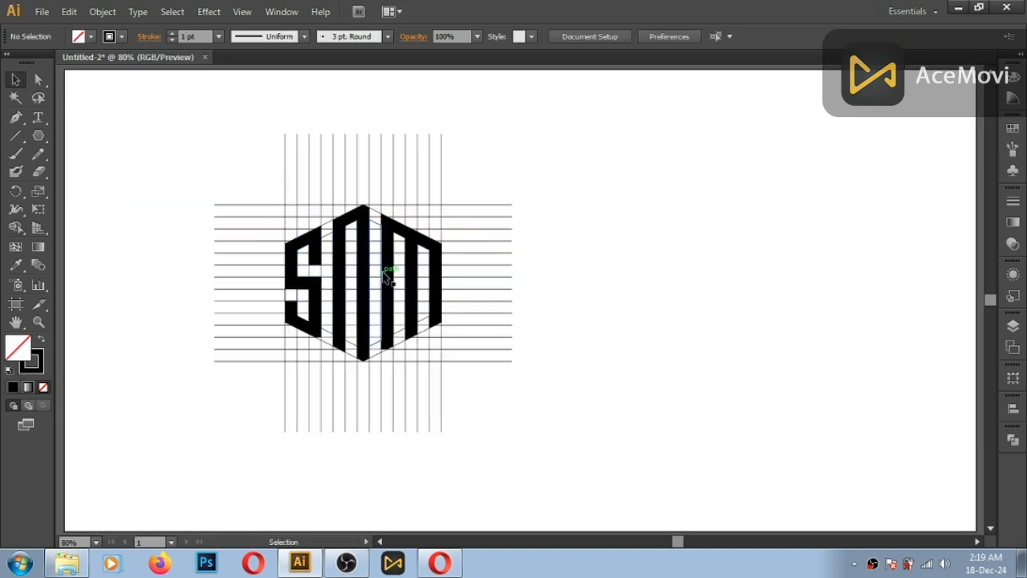
- Draw a straight line, centre it on the hexagon and rotate it 45° to run diagonally through the grid's corners
scroll(385, 274, up, 1)
key(backslash)
drag(607, 157, 625, 464)
key(v)
drag(606, 243, 354, 243)
drag(362, 151, 467, 231)
drag(466, 196, 543, 149)
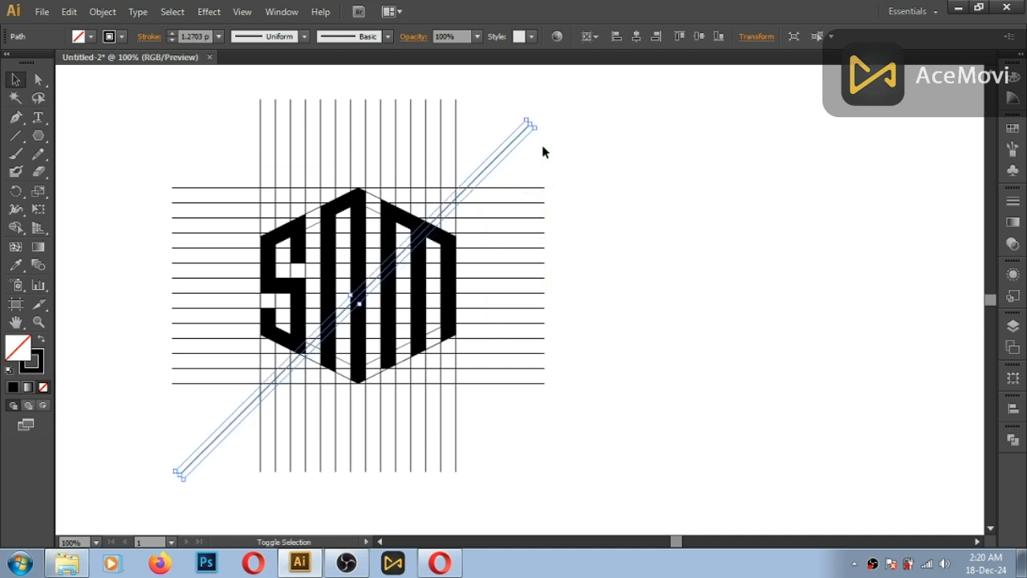
scroll(465, 190, up, 2)
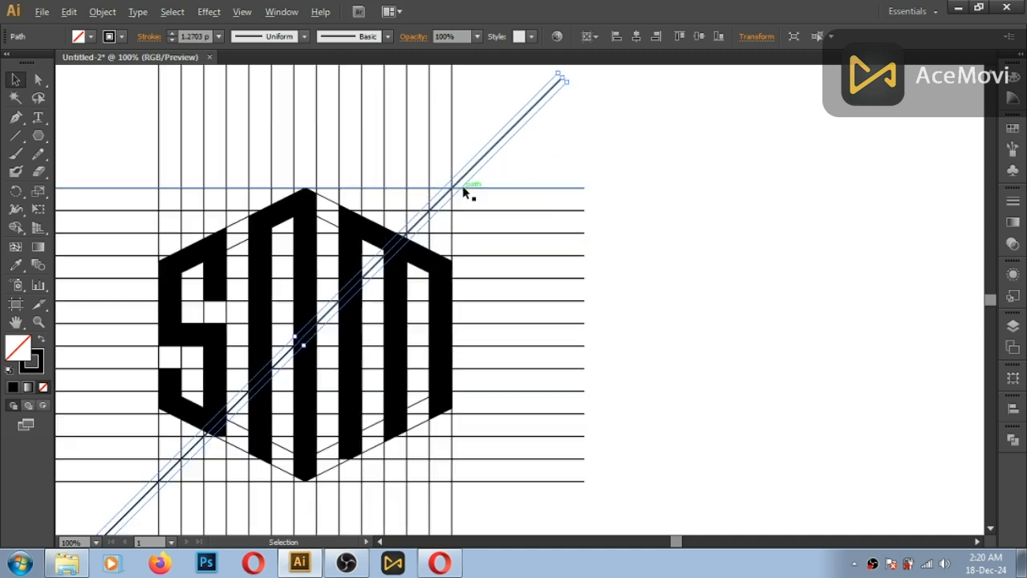
scroll(466, 191, down, 2)
- Paste a copy of the diagonal line in front and rotate it 90° to form an X across the grid
click(69, 12)
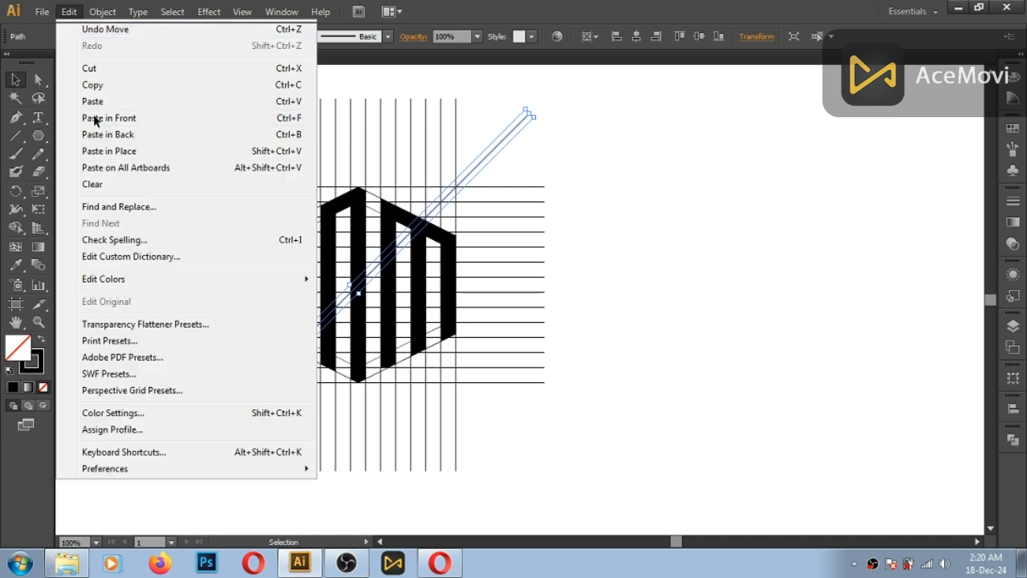
click(90, 117)
drag(535, 114, 615, 450)
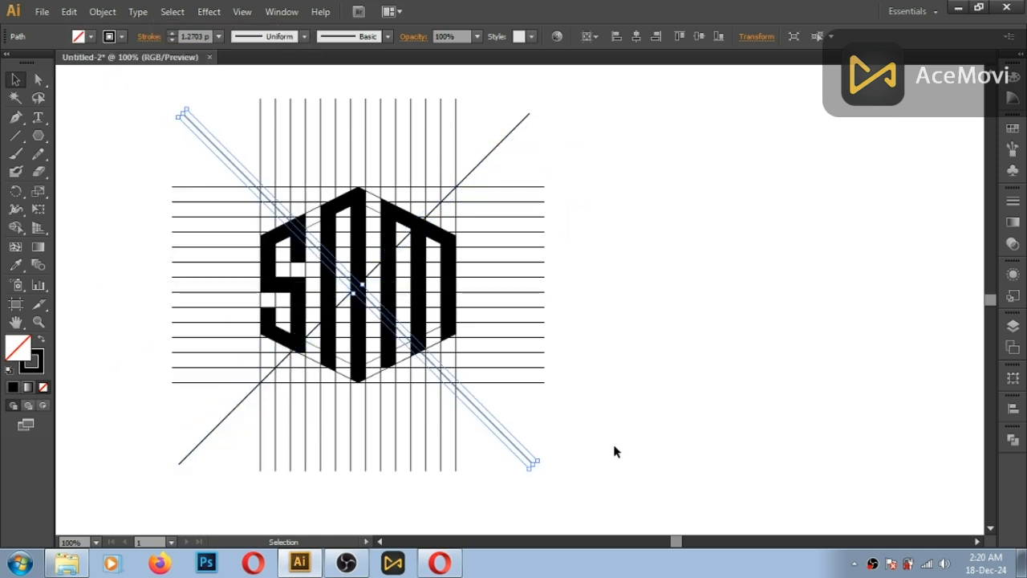
scroll(211, 179, left, 2)
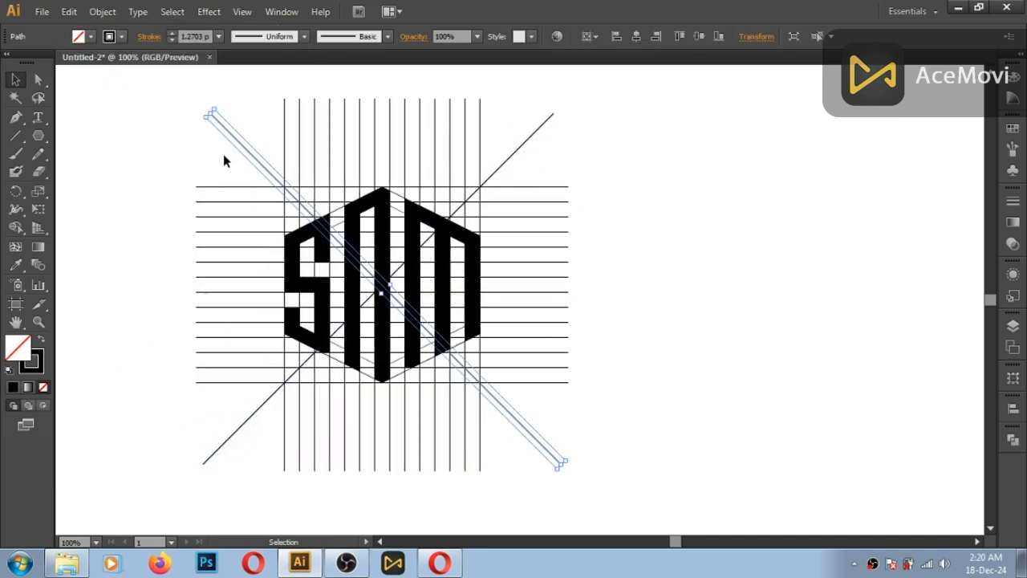
- Turn the centre letter into an R with Shape Builder by cutting a triangular notch into its outer stem and adding a crossbar
drag(223, 156, 623, 504)
key(shift+m)
mouse_move(382, 201)
mouse_down()
mouse_move(353, 313)
mouse_move(355, 357)
mouse_up()
key(shift+x)
click(379, 277)
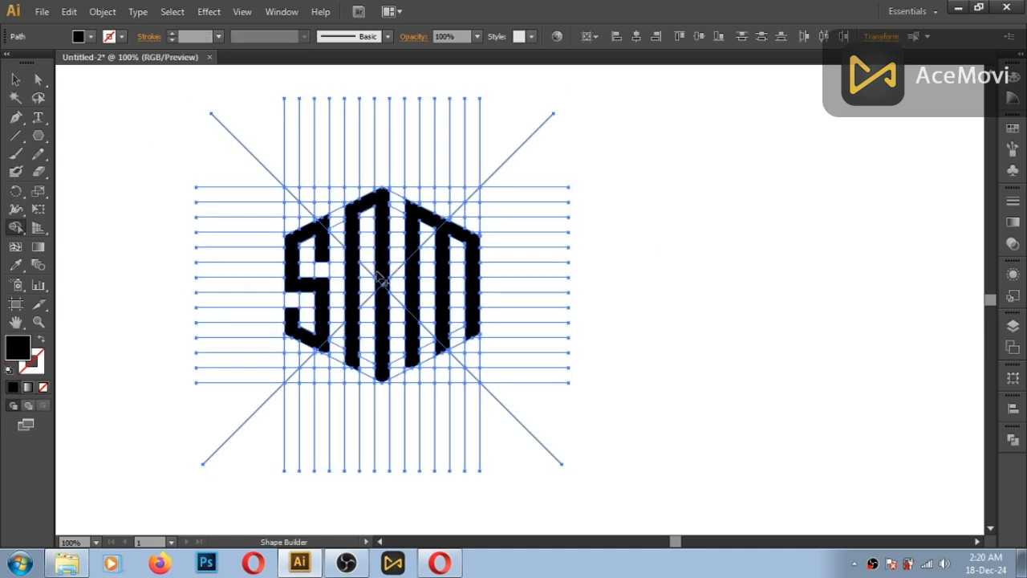
drag(444, 245, 382, 343)
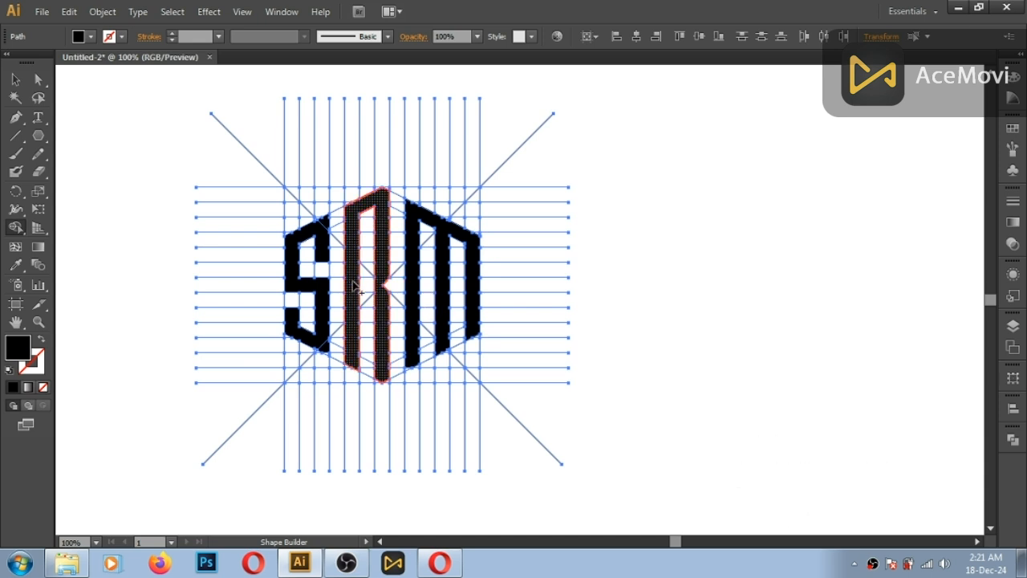
click(375, 285)
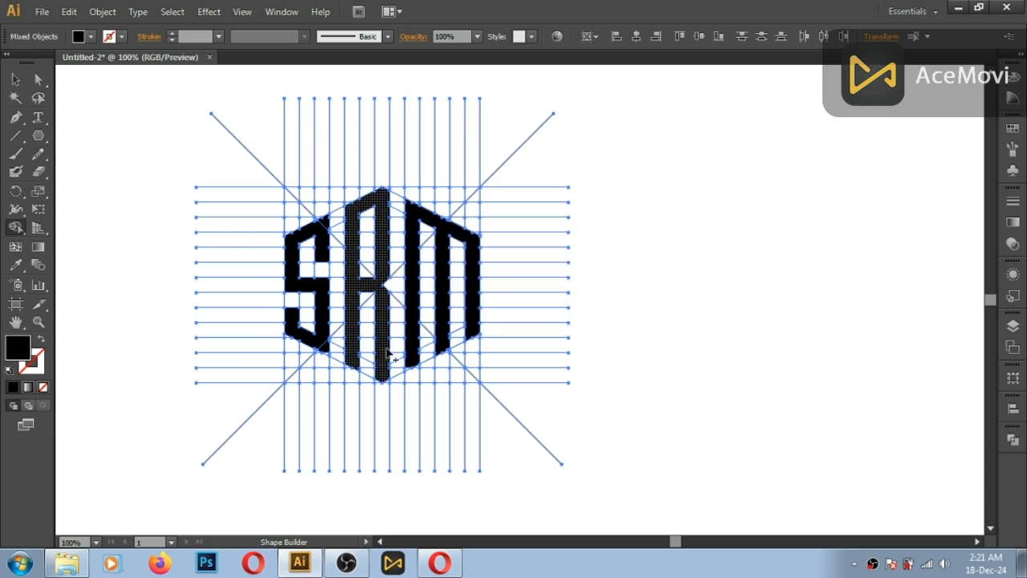
click(12, 80)
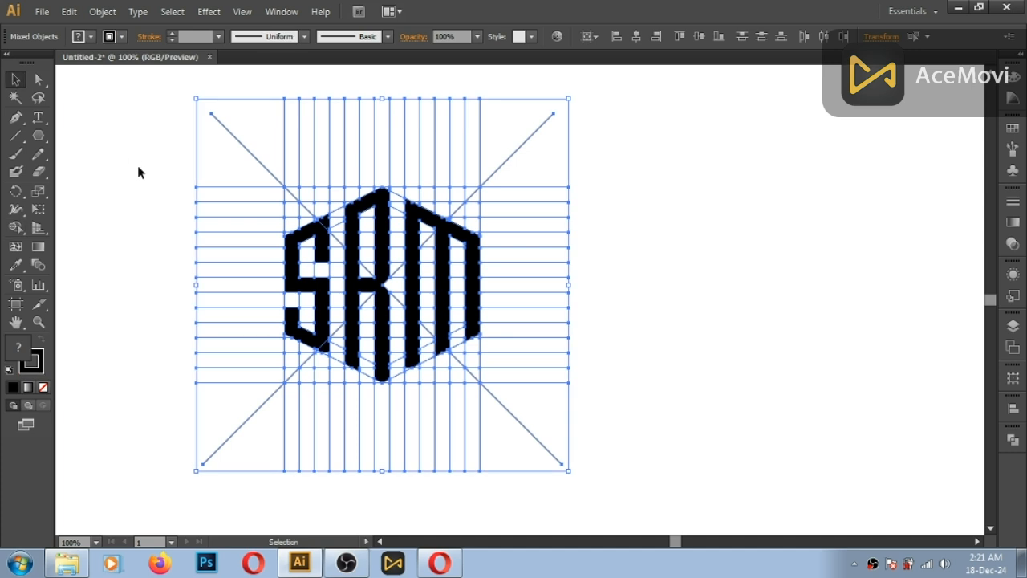
click(131, 154)
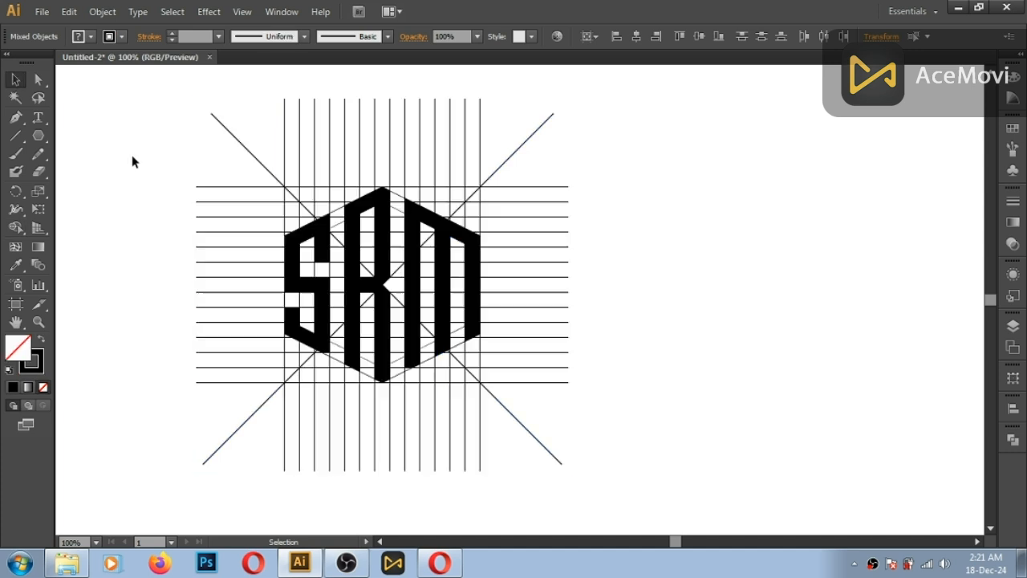
- Select the finished S, R and M letter shapes together and cut them out of the grid
click(401, 200)
click(614, 157)
click(456, 228)
shift+click(379, 254)
shift+click(324, 280)
click(68, 11)
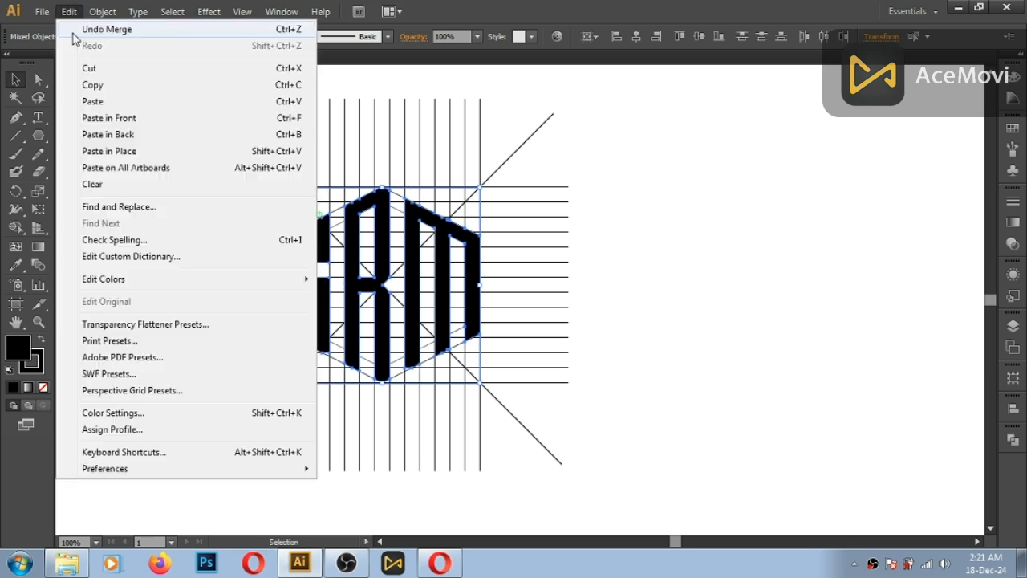
click(64, 68)
- Delete all the remaining grid lines, diagonals and leftover hexagon pieces
drag(124, 89, 670, 468)
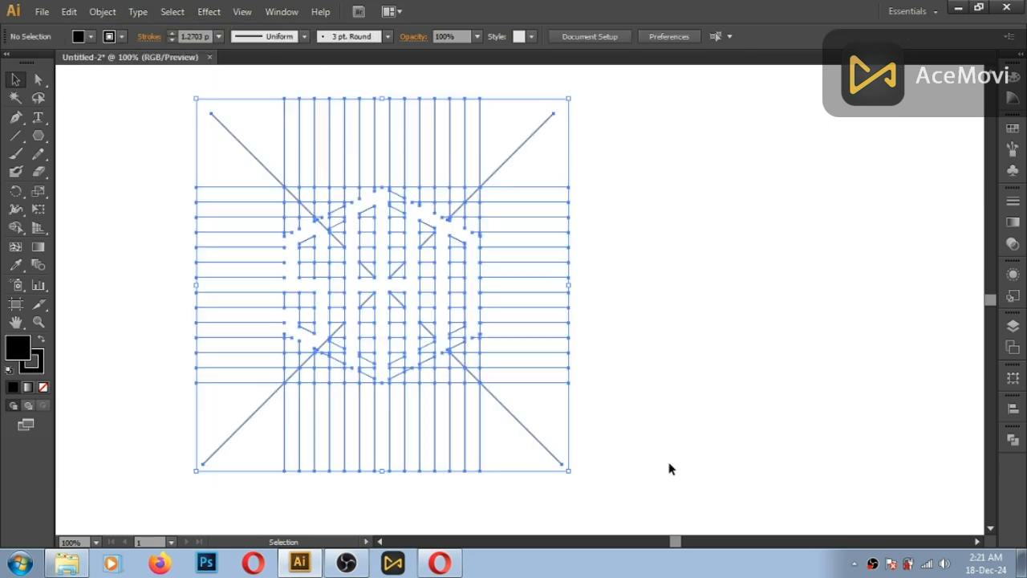
click(670, 468)
drag(178, 133, 606, 455)
key(Delete)
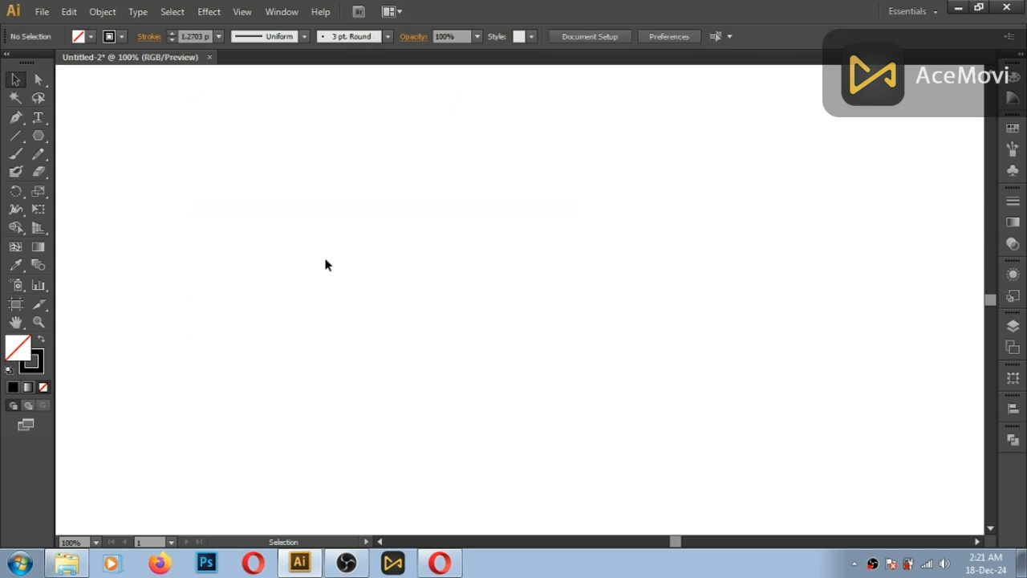
- Paste the cut letters in front at their original position and deselect them
click(71, 12)
click(131, 120)
click(499, 284)
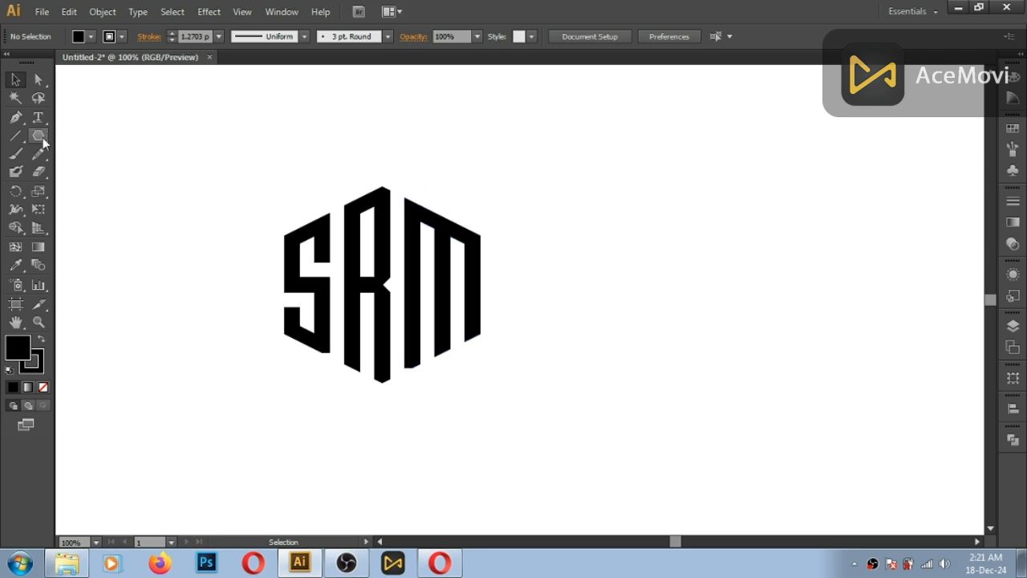
- Draw a guide square from the monogram's centre that encloses all three letters, and remove its fill
drag(45, 140, 89, 135)
drag(386, 285, 472, 366)
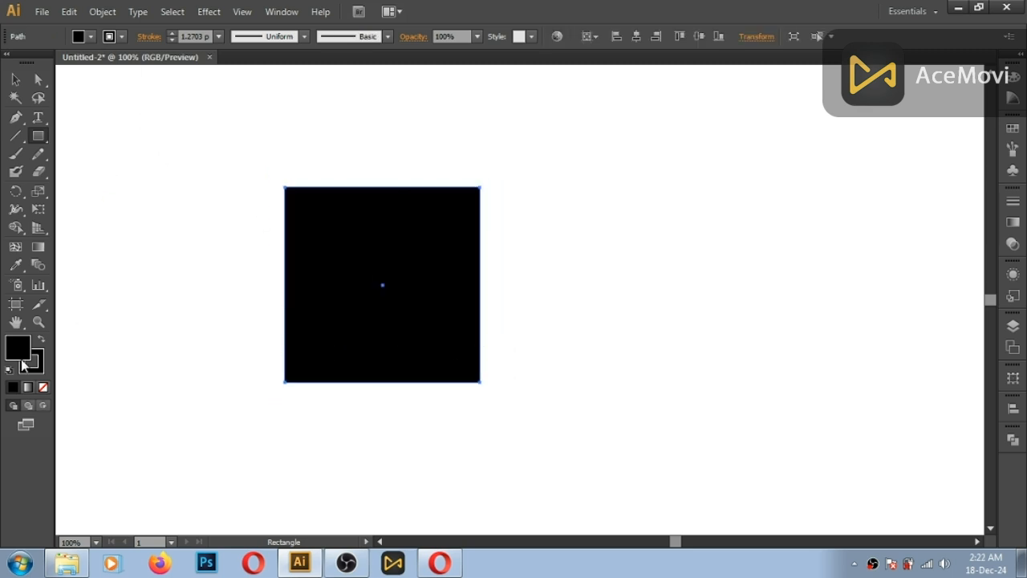
click(44, 387)
- Draw a hexagon from the square's centre, stretched to the square's edges, and rotate it 90° so its points face up and down
drag(45, 140, 81, 185)
drag(383, 285, 432, 370)
click(16, 80)
drag(384, 199, 384, 187)
drag(384, 372, 382, 383)
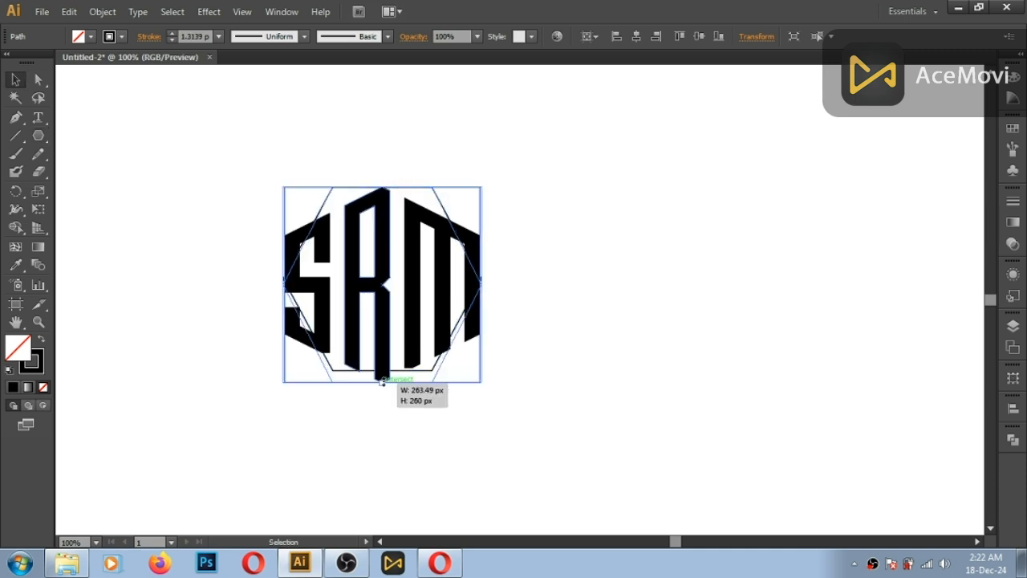
drag(482, 286, 482, 286)
mouse_move(285, 285)
mouse_down()
mouse_move(274, 286)
mouse_move(286, 287)
mouse_up()
mouse_move(493, 181)
mouse_down()
mouse_move(518, 263)
mouse_move(495, 388)
mouse_move(454, 402)
mouse_move(497, 399)
mouse_up()
- Delete the guide square and enlarge the hexagon around its centre to leave a margin around the letters
click(549, 359)
key(Delete)
click(460, 347)
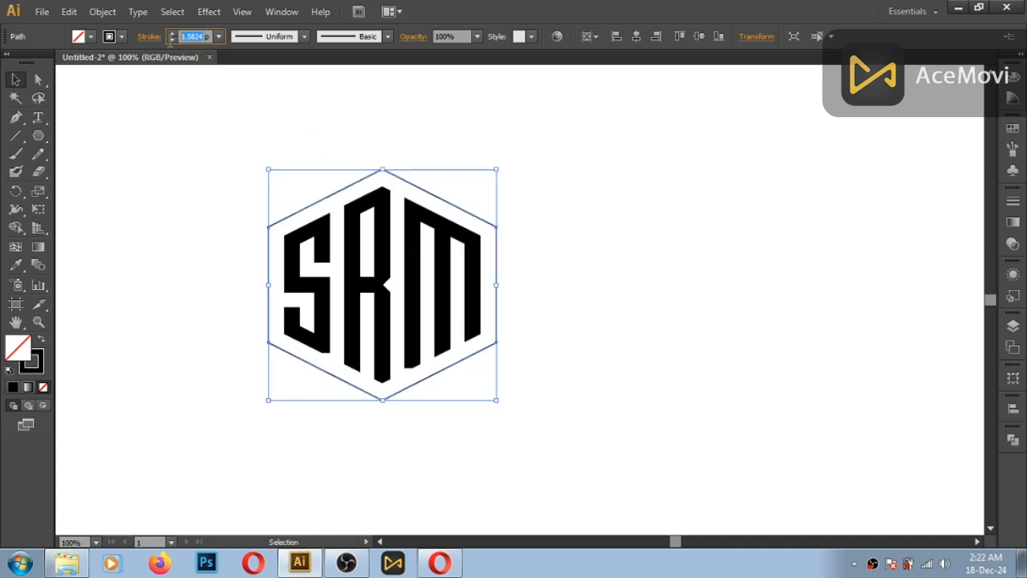
- Try stroke weights of 30 pt, 20 pt and 15 pt on the hexagon border
text(30)
key(Return)
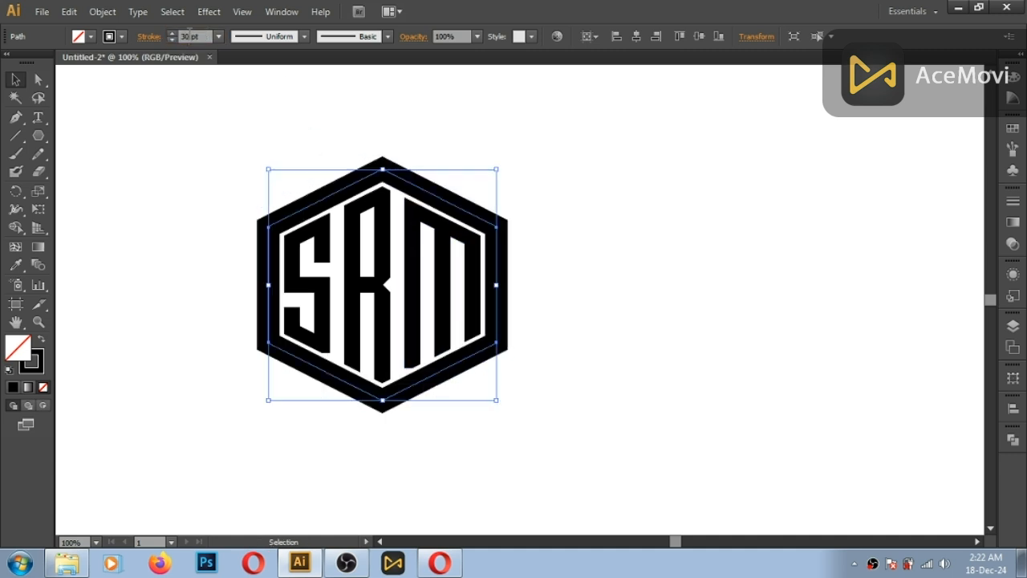
text(20)
key(Return)
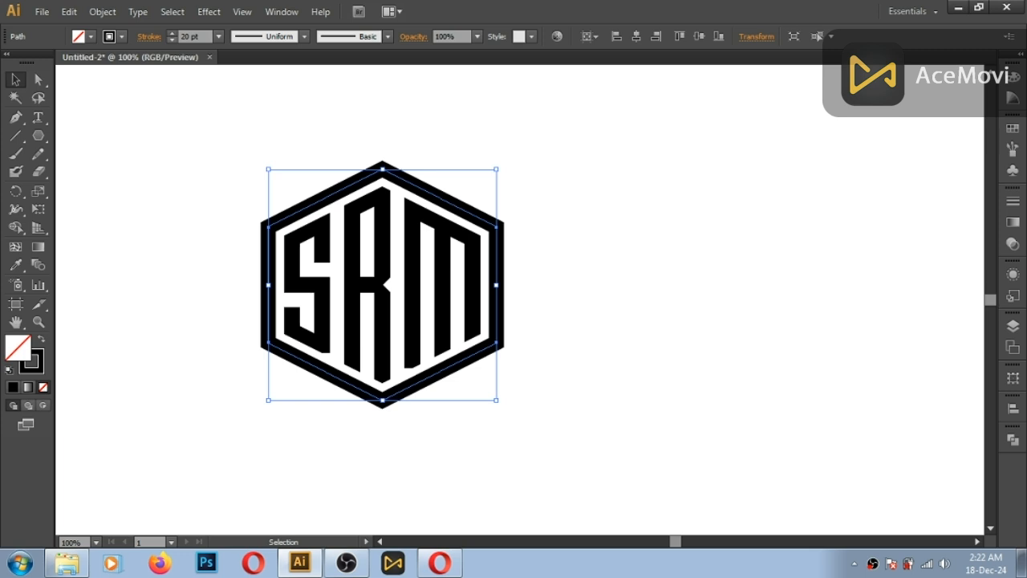
text(15)
key(Return)
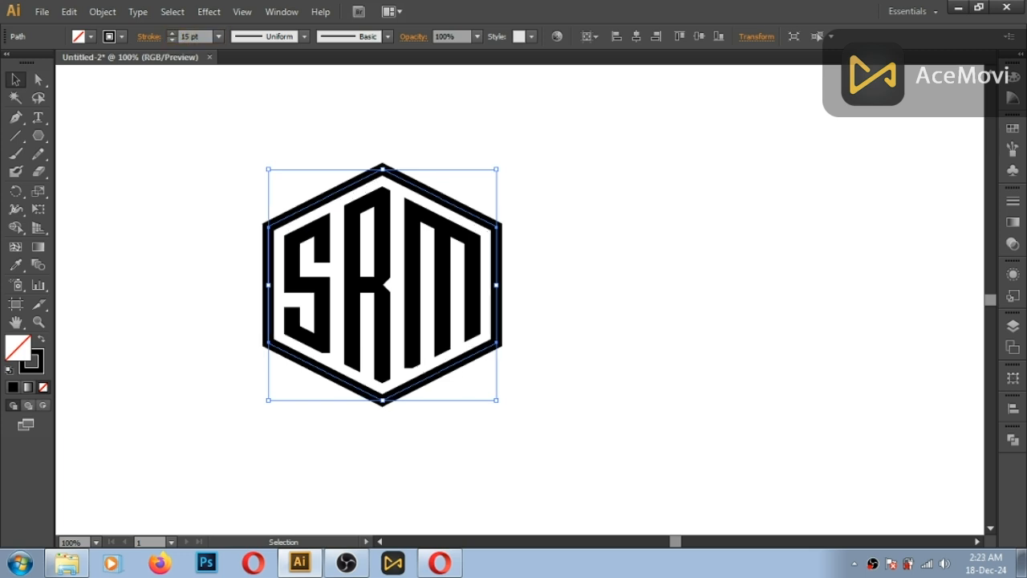
- Set the hexagon border's stroke weight to 12 pt and deselect it
click(186, 136)
click(373, 175)
drag(192, 37, 158, 38)
text(1)
key(Return)
click(239, 118)
- Scale up the letters and hexagon border together and group them into one logo
mouse_move(225, 151)
mouse_down()
mouse_move(335, 280)
mouse_move(500, 414)
mouse_move(608, 484)
mouse_move(580, 483)
mouse_up()
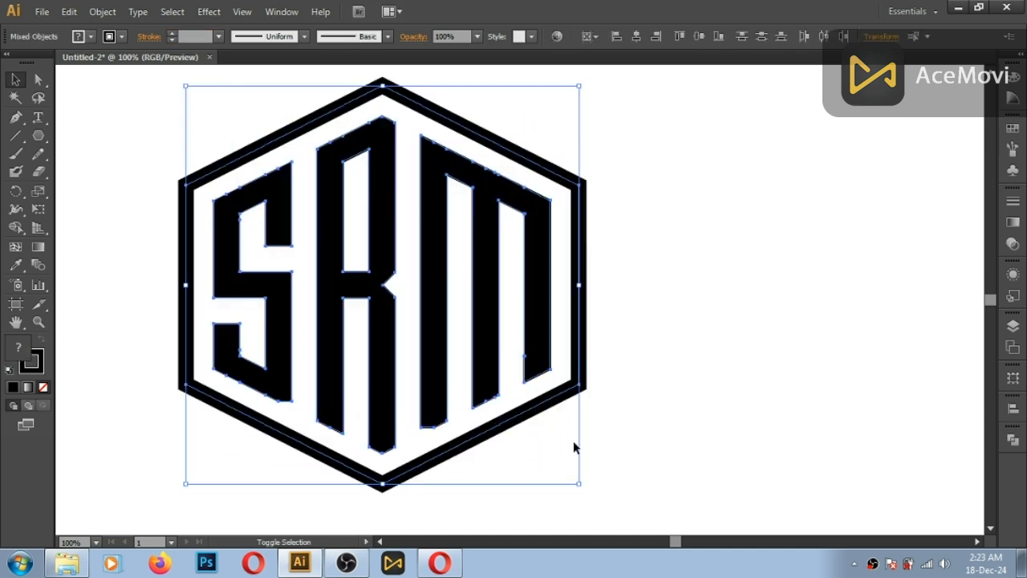
click(637, 38)
key(ctrl+z)
right_click(470, 271)
click(488, 341)
- Centre the grouped logo horizontally and vertically on the artboard, deselect it and fit the artboard in the window
click(636, 37)
click(699, 37)
click(819, 174)
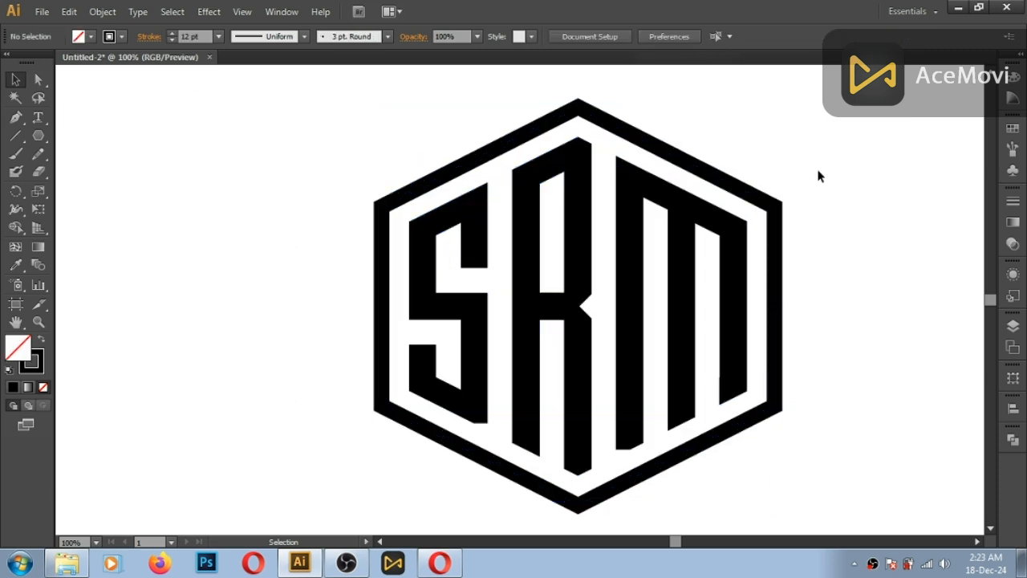
key(ctrl+0)
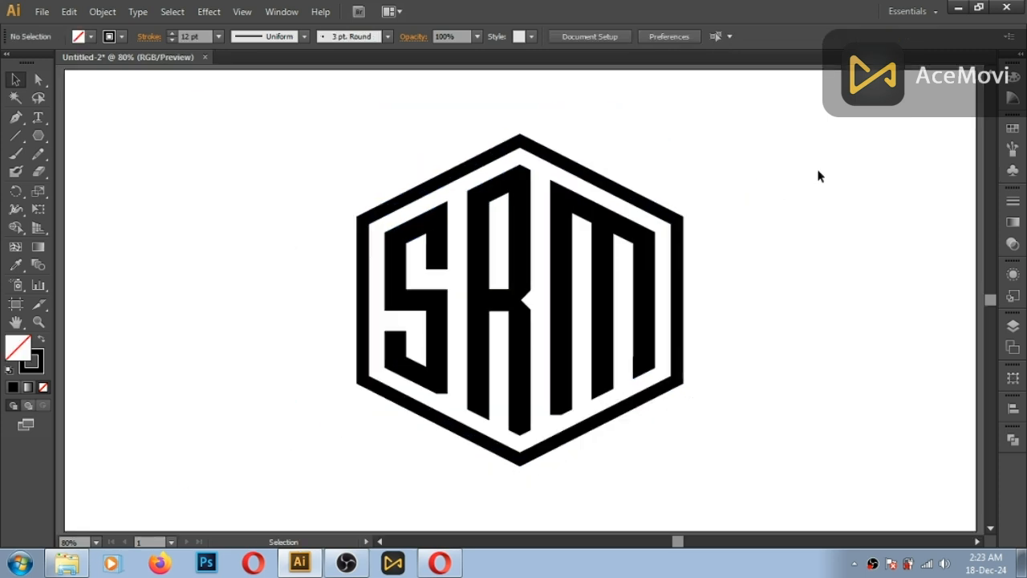